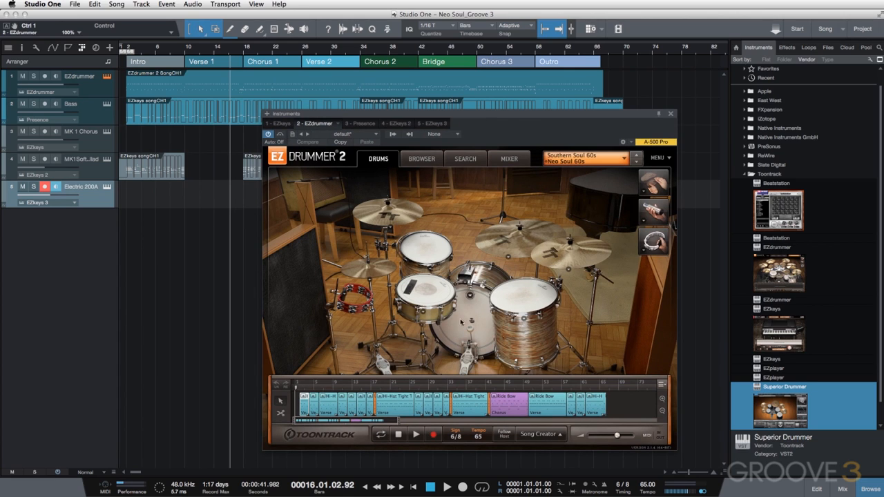
# Close the EZdrummer window and add Superior Drummer from the instrument browser as a new track below the existing tracks
pyautogui.click(669, 113)
pyautogui.click(171, 89)
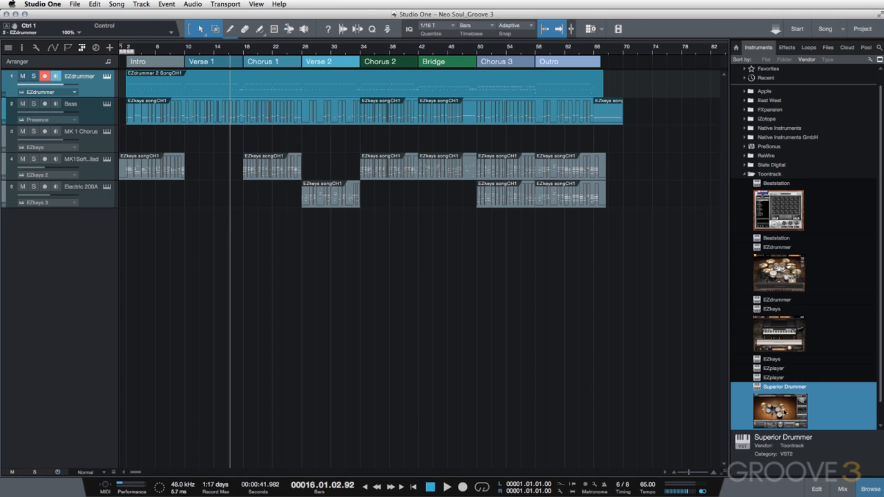
pyautogui.moveTo(785, 414); pyautogui.dragTo(105, 291)
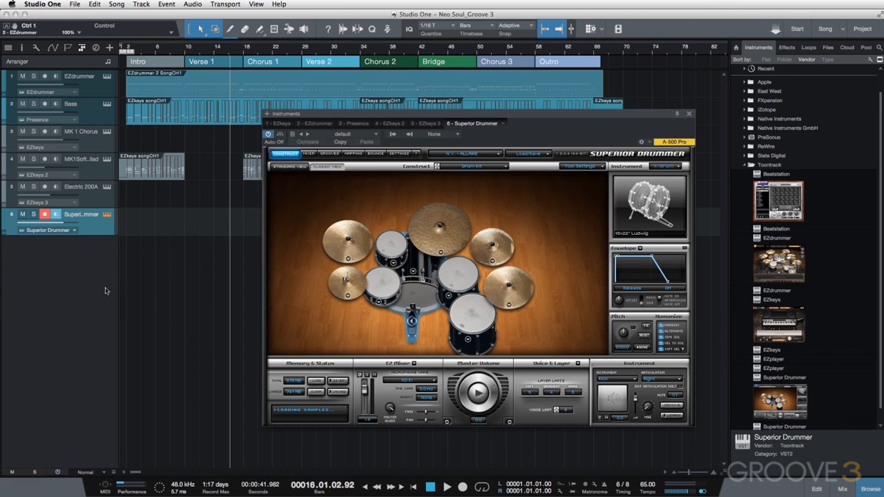
# Move the new Superior Drummer track directly beneath the EZdrummer track and rename it S20
pyautogui.moveTo(95, 112); pyautogui.dragTo(96, 106)
pyautogui.doubleClick(81, 103)
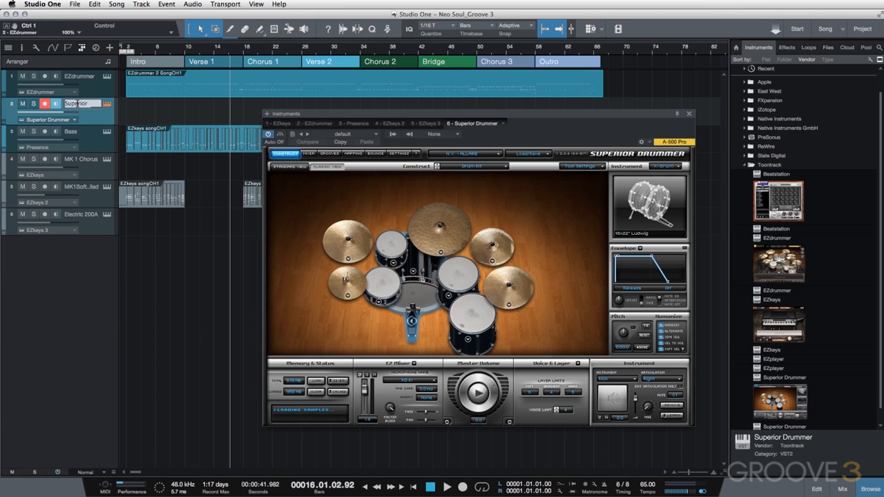
pyautogui.write('S20')
pyautogui.press('Return')
# Switch Superior Drummer's sound library to SOUTHERN SOUL 60s
pyautogui.click(533, 156)
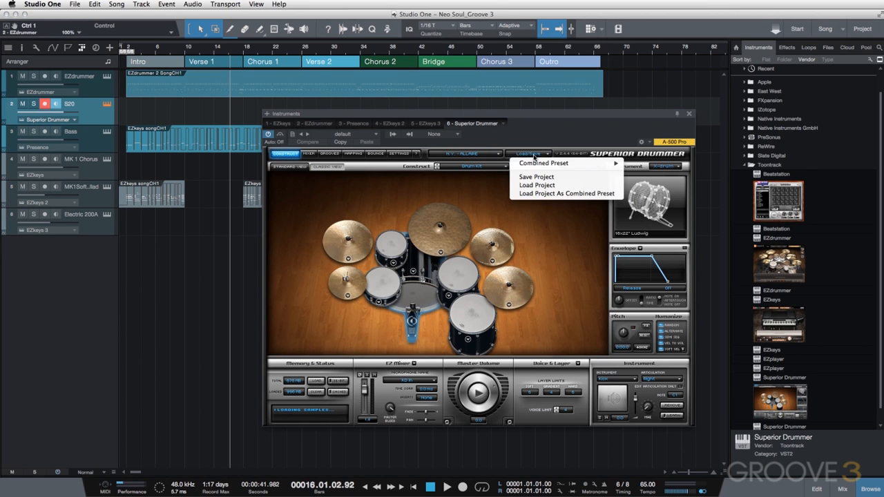
pyautogui.click(485, 156)
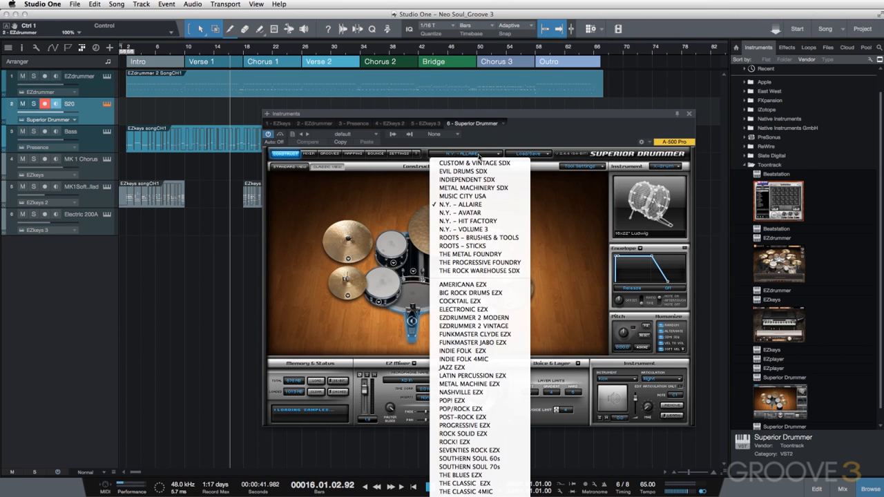
pyautogui.click(497, 460)
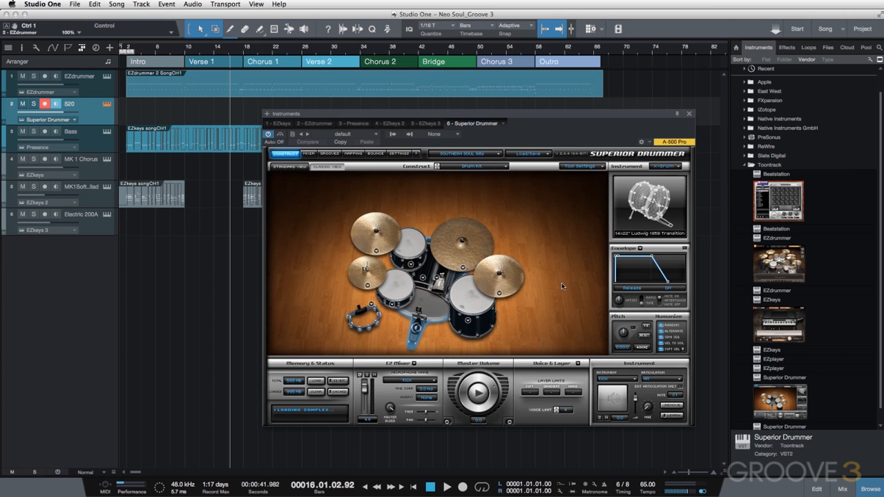
# Load the user combined preset Neo Soul_EZD2 Settings into Superior Drummer with all instrument and mixer options included
pyautogui.click(546, 154)
pyautogui.moveTo(545, 166)
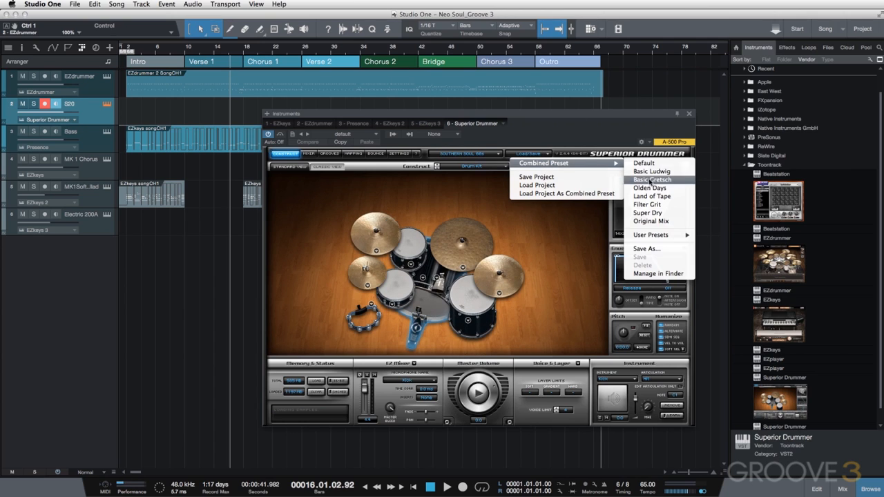
pyautogui.moveTo(670, 236)
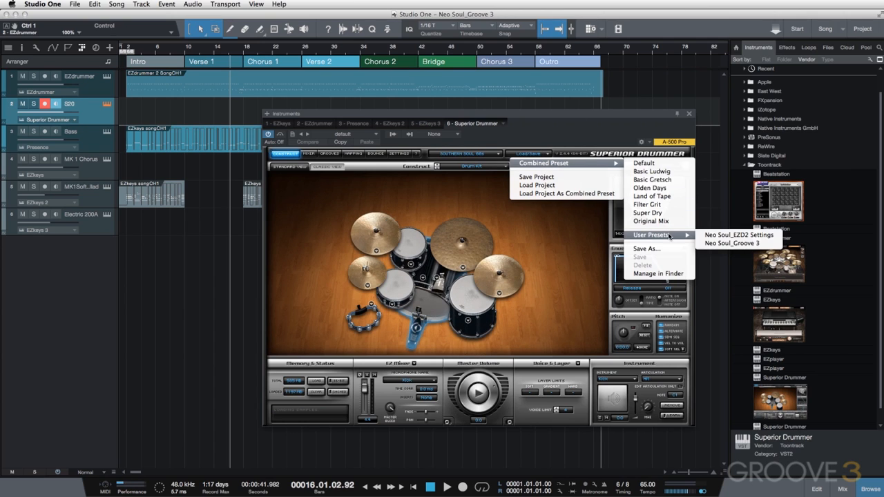
pyautogui.click(762, 235)
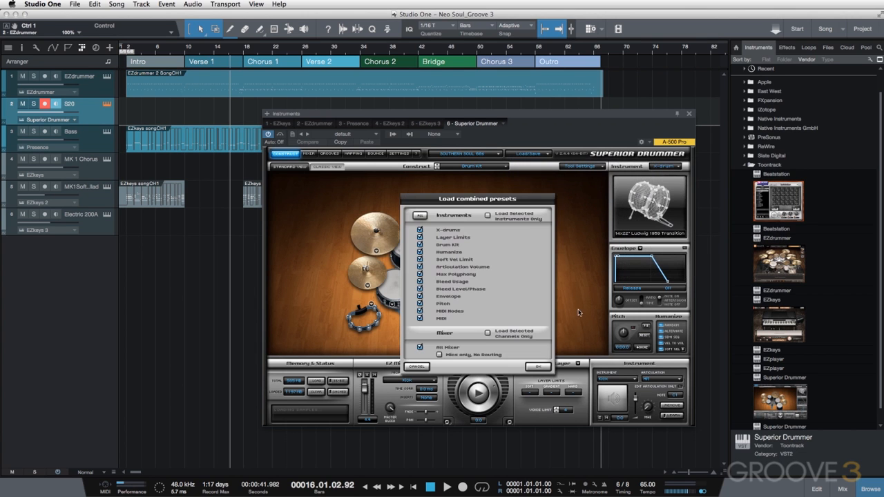
pyautogui.click(546, 365)
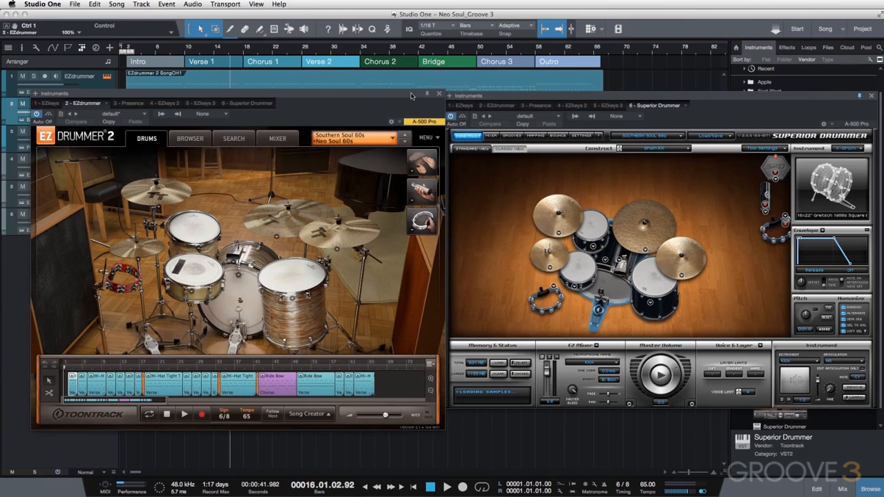
# Close the EZdrummer and Superior Drummer windows and show the mixing console
pyautogui.click(439, 93)
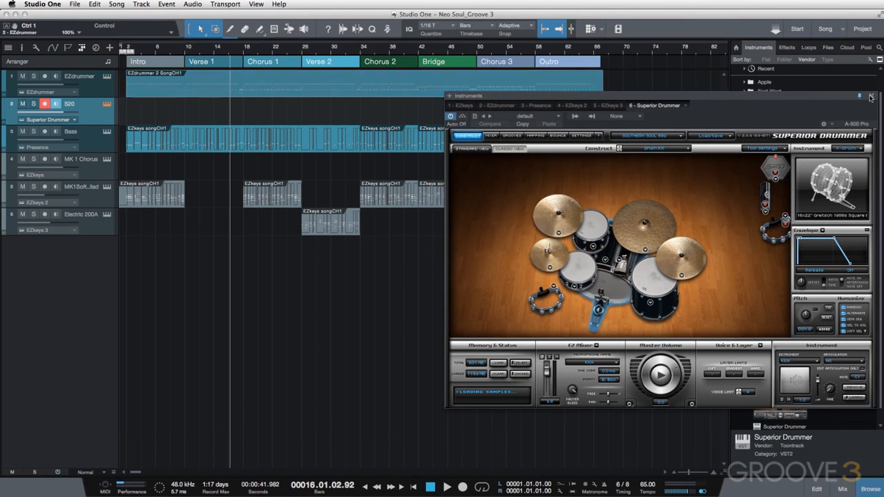
pyautogui.click(870, 96)
pyautogui.click(843, 488)
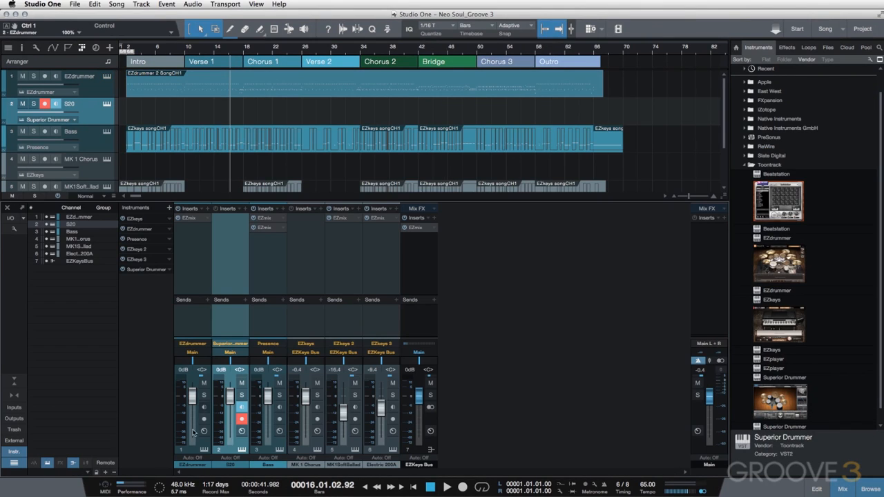
# Copy the EZdrummer channel's EZmix insert to the S20 channel, and duplicate the EZdrummer 2 SongCH1 part onto the S20 track
pyautogui.click(198, 292)
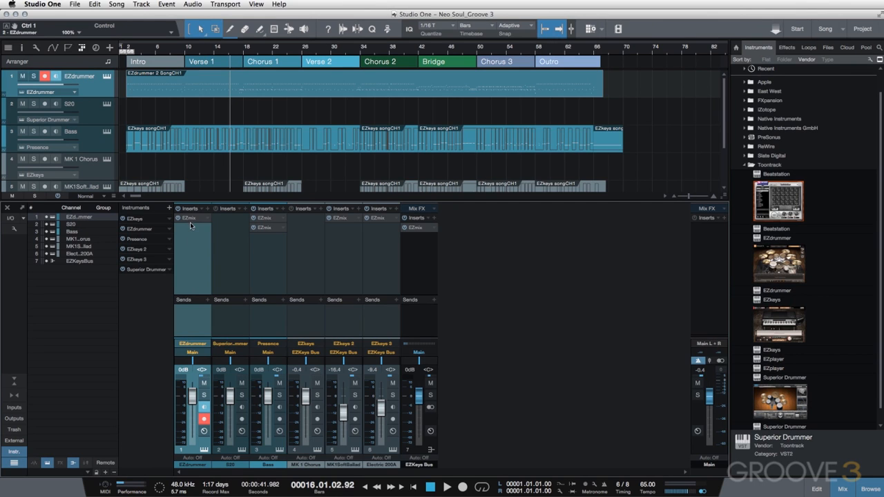
pyautogui.doubleClick(190, 219)
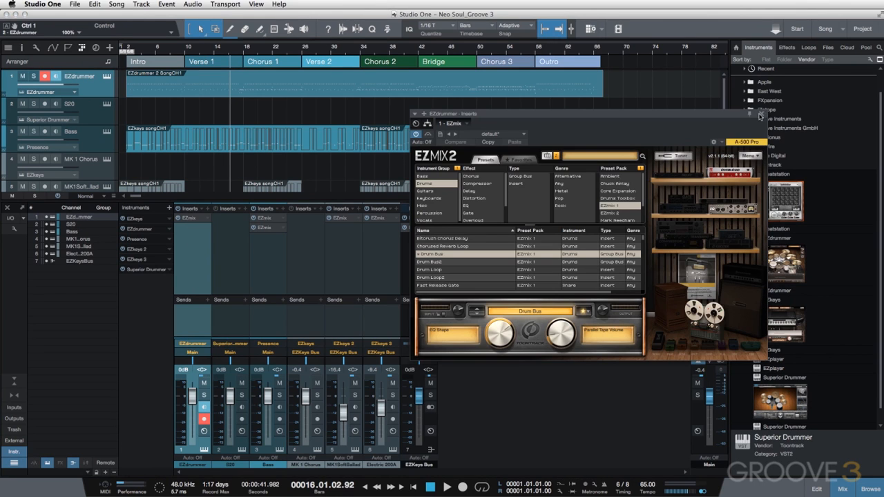
pyautogui.click(752, 118)
pyautogui.moveTo(190, 219); pyautogui.dragTo(238, 248)
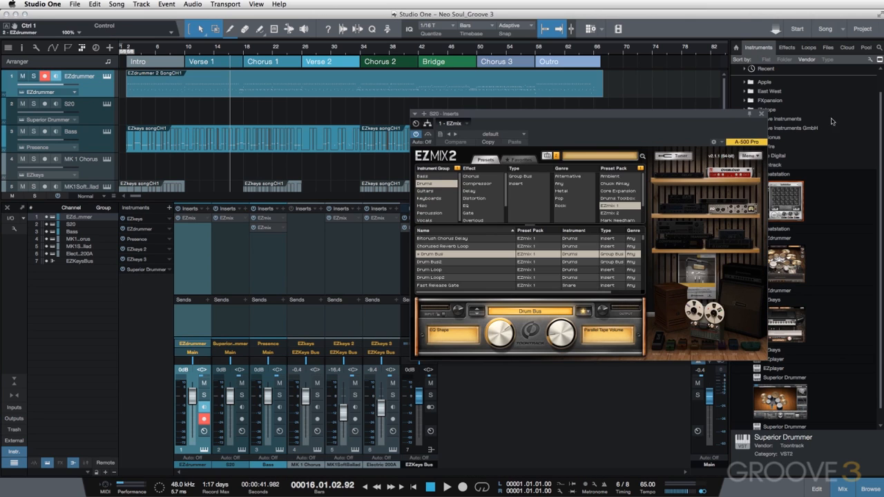
pyautogui.click(764, 116)
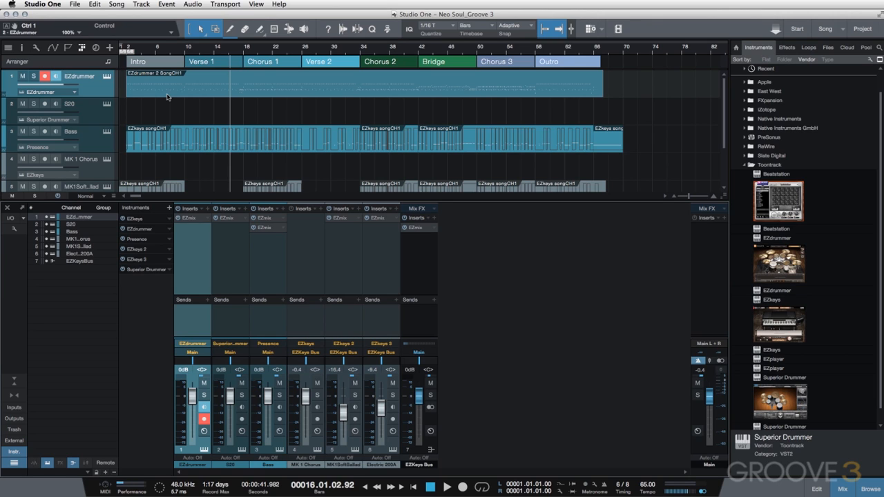
pyautogui.moveTo(166, 97); pyautogui.dragTo(168, 108)
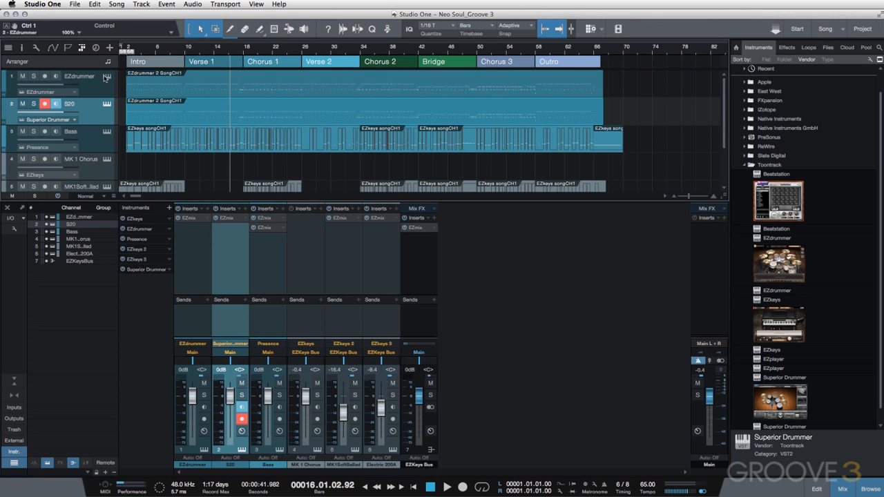
# Open the S20 instrument beside EZdrummer and audition the kick and toms in both kits to compare their sounds
pyautogui.click(107, 105)
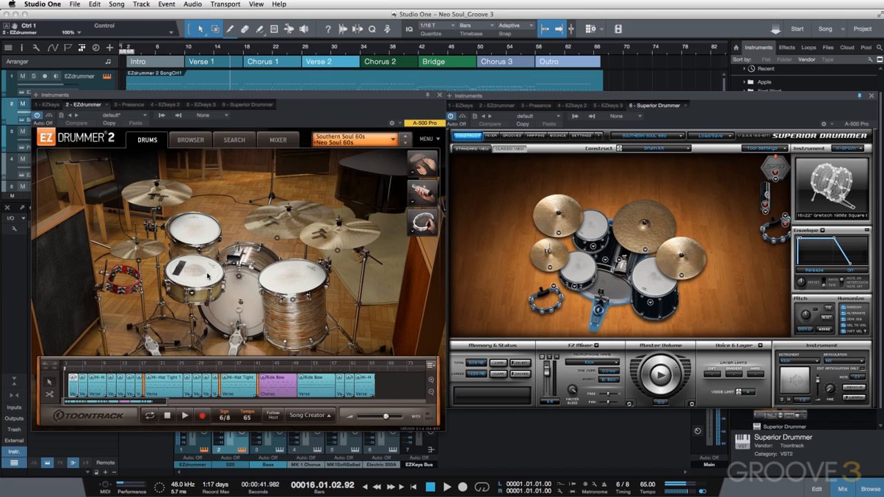
pyautogui.click(607, 285)
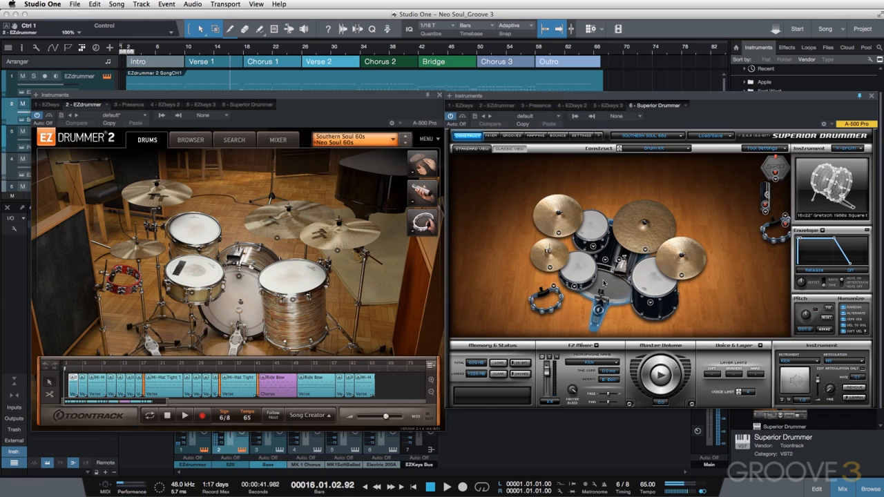
pyautogui.click(602, 280)
pyautogui.click(181, 233)
pyautogui.click(291, 278)
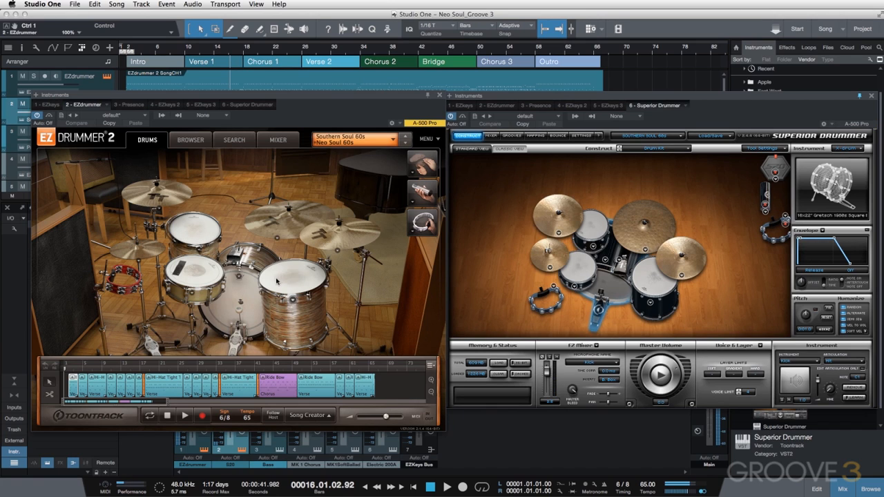
pyautogui.click(595, 231)
pyautogui.click(649, 282)
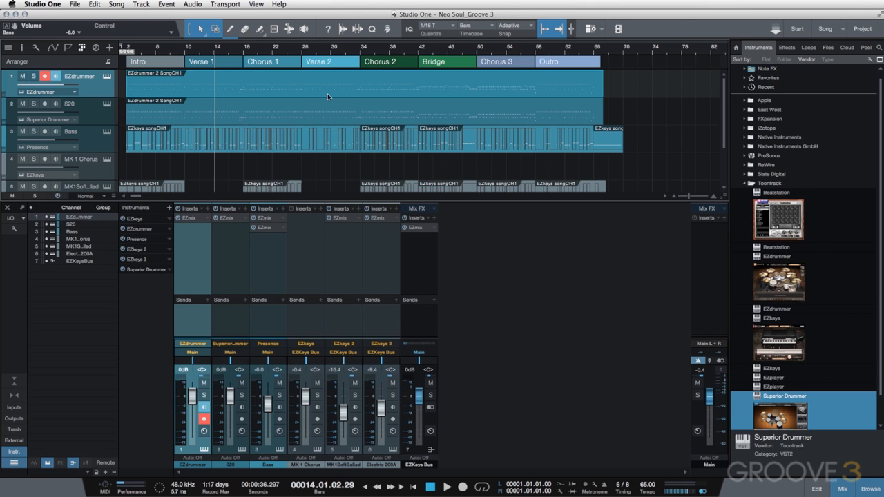
# Disarm the EZdrummer track and remove it together with its instrument
pyautogui.click(44, 76)
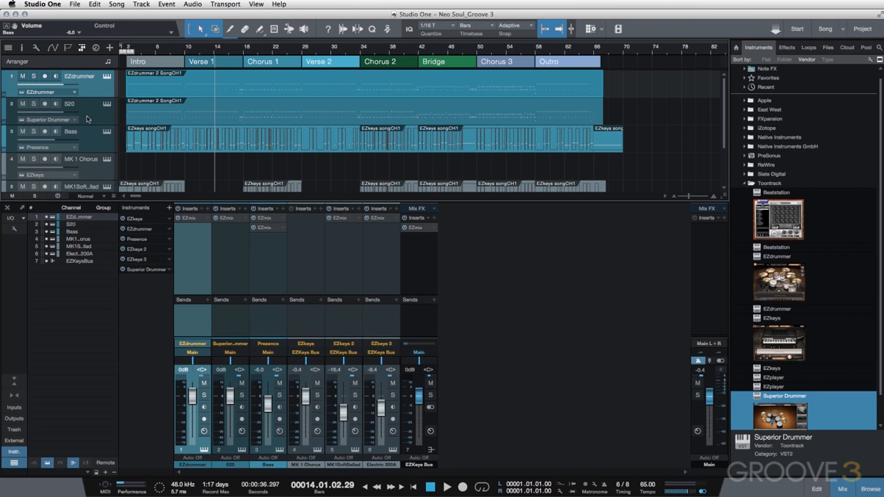
pyautogui.rightClick(90, 90)
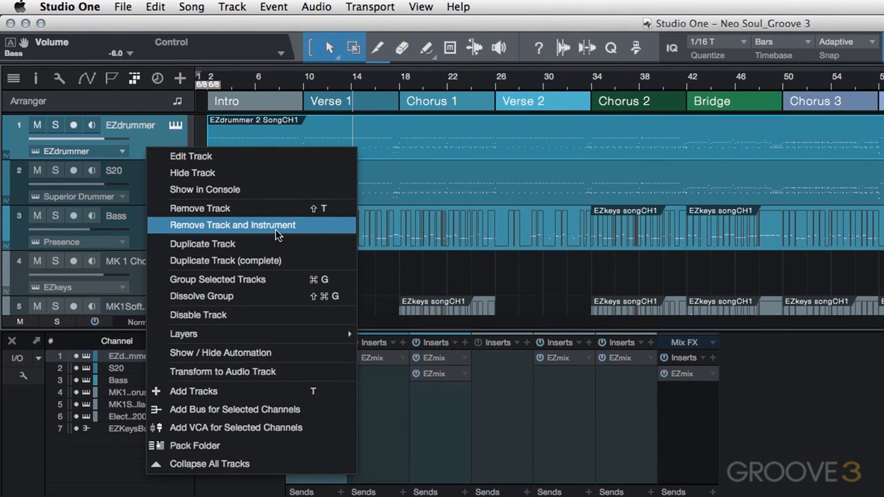
pyautogui.click(276, 225)
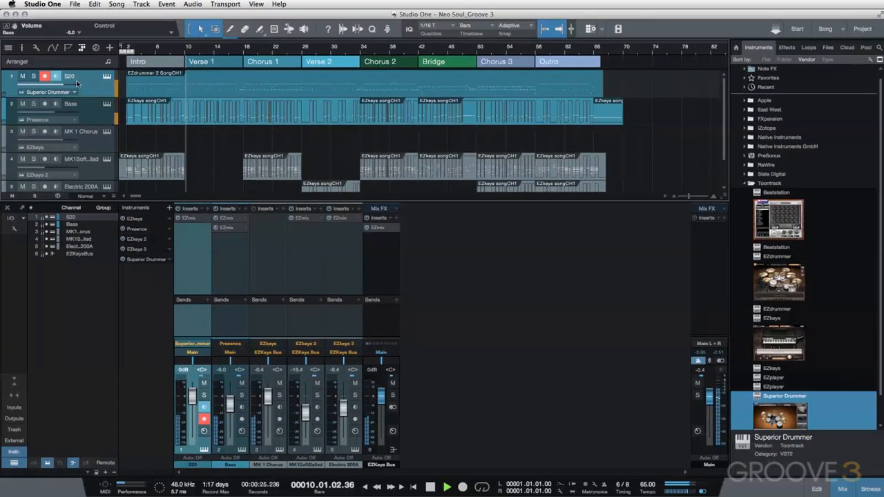
# Open Superior Drummer from the S20 track, examine its mixer channels during playback, and return to the Construct page
pyautogui.click(107, 76)
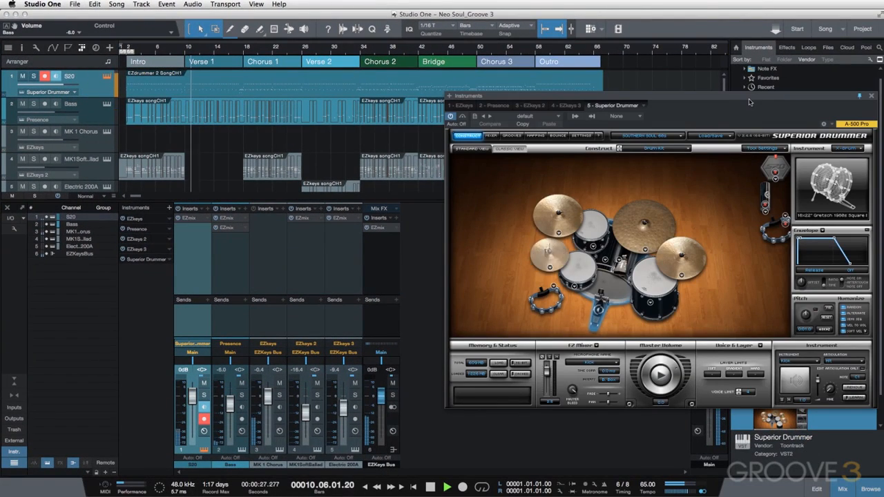
pyautogui.moveTo(749, 102); pyautogui.dragTo(662, 118)
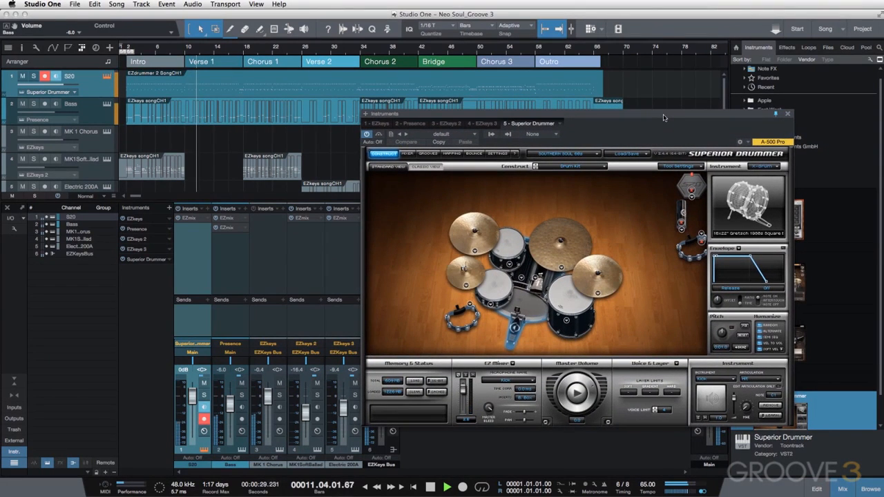
pyautogui.click(408, 154)
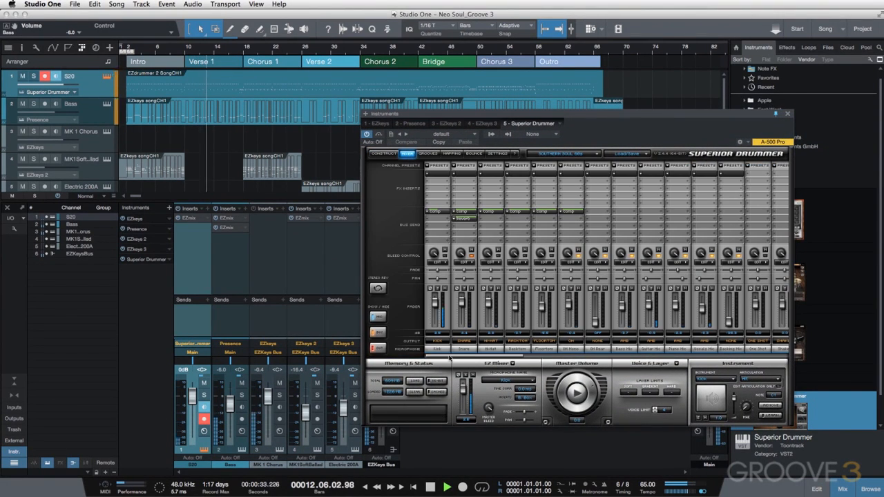
pyautogui.moveTo(449, 357)
pyautogui.mouseDown()
pyautogui.moveTo(580, 374)
pyautogui.moveTo(444, 361)
pyautogui.mouseUp()
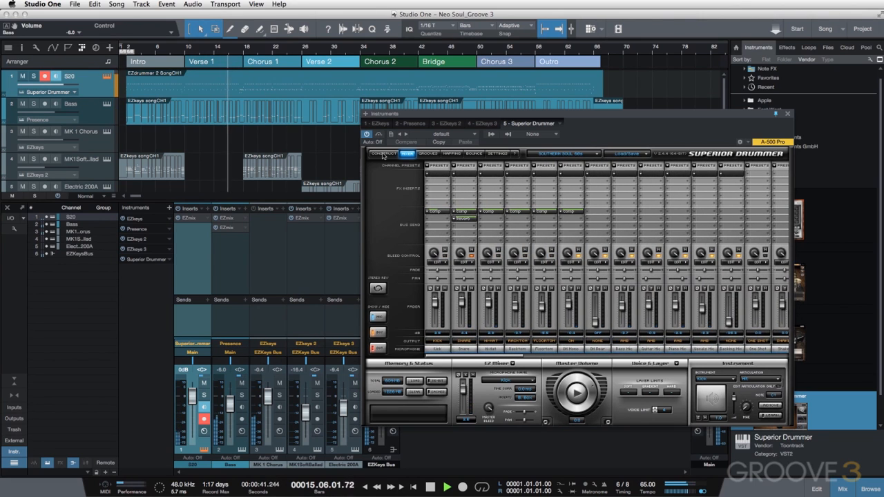
pyautogui.click(384, 154)
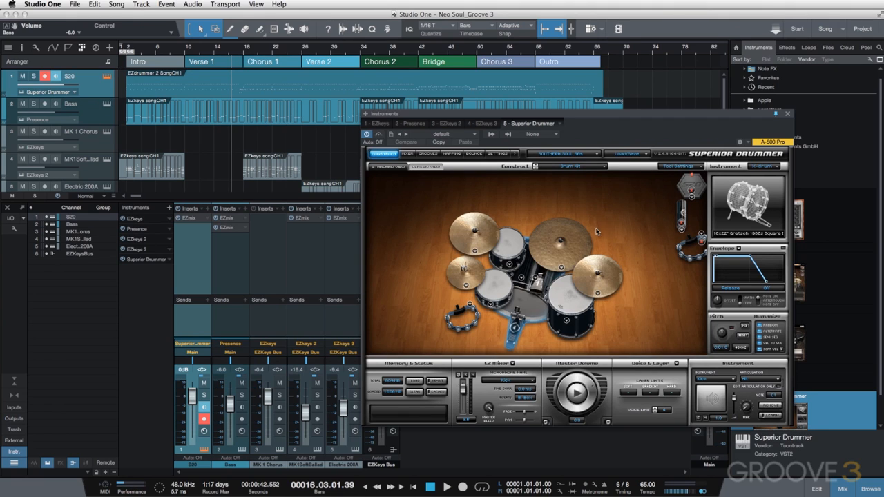
# Select the snare drum in Superior Drummer's kit and view the Mapping page
pyautogui.click(495, 282)
pyautogui.click(451, 154)
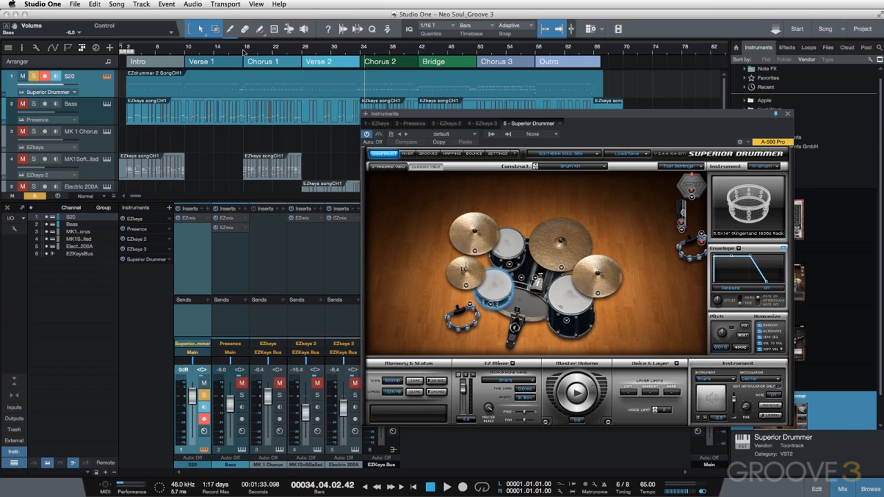
# Listen to Verse 1 from bar 10 and from bar 16 to check the Superior Drummer part
pyautogui.click(185, 52)
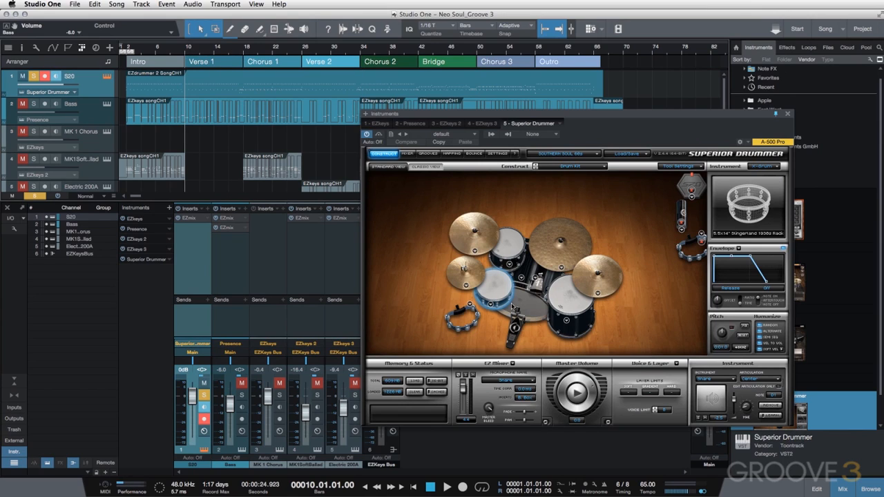
pyautogui.click(228, 53)
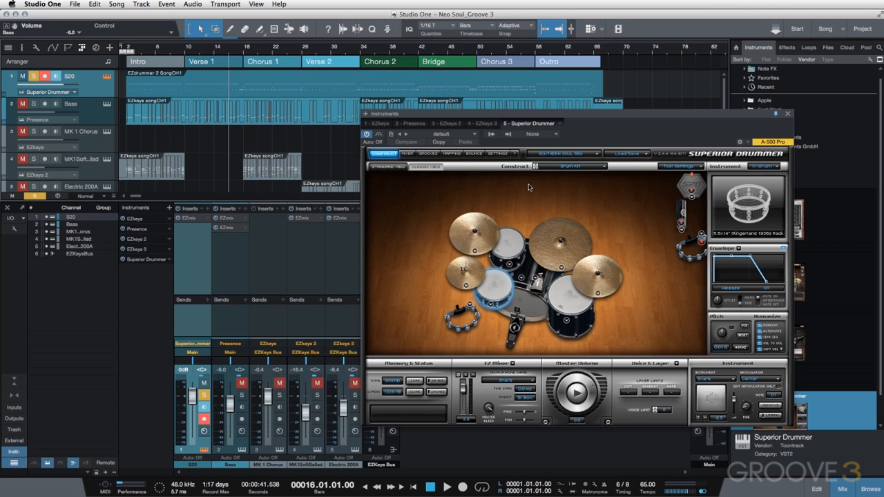
pyautogui.press('space')
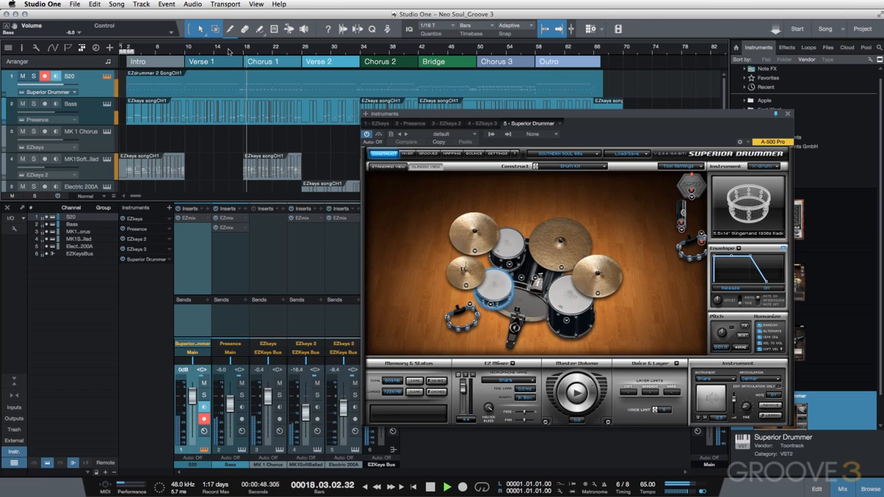
pyautogui.press('space')
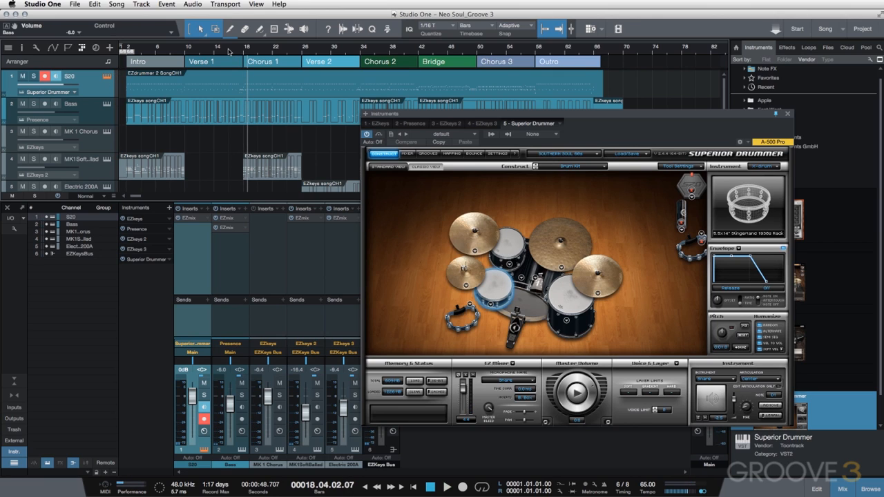
pyautogui.click(229, 51)
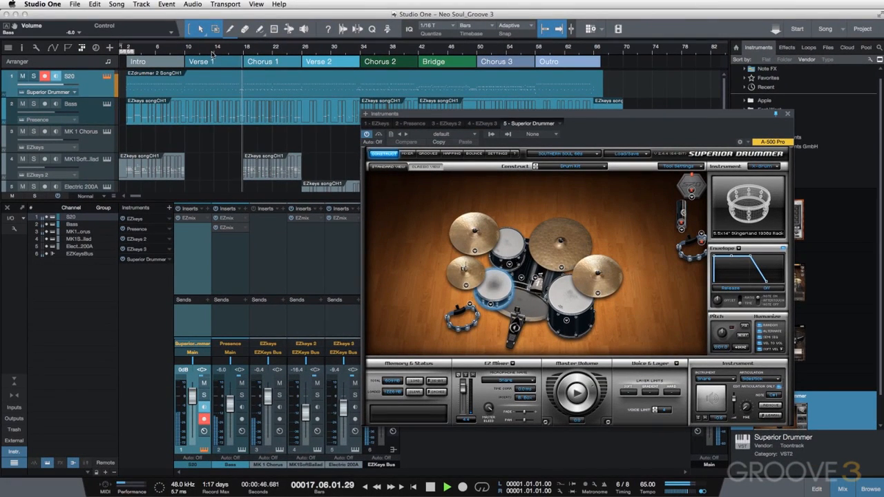
# Lower the level of the snare's Sidestick articulation in Superior Drummer while listening to Verse 1
pyautogui.press('space')
pyautogui.click(213, 51)
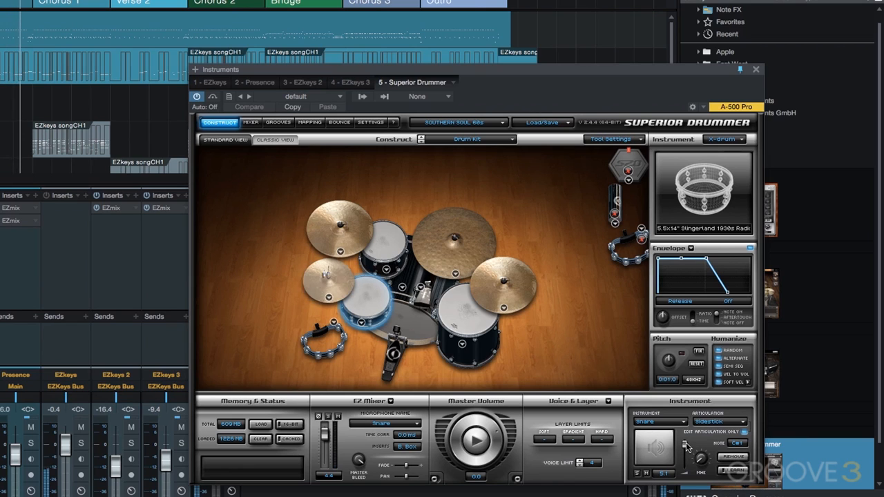
pyautogui.moveTo(684, 445); pyautogui.dragTo(684, 449)
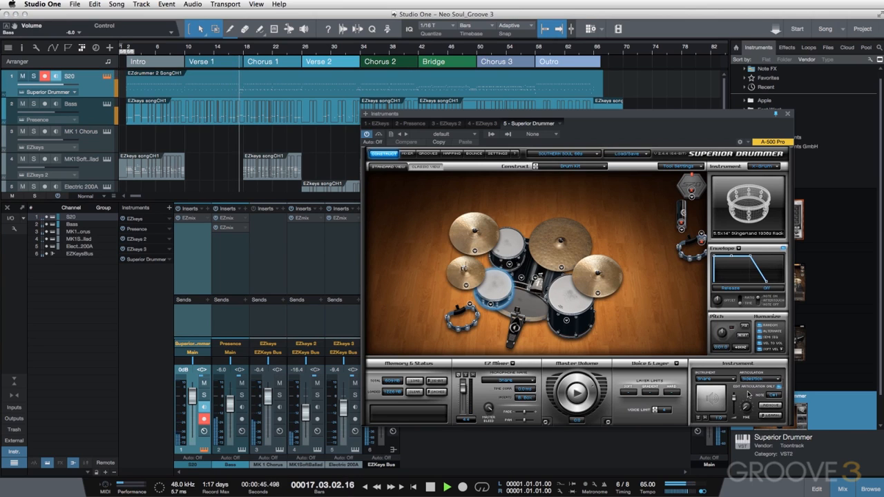
pyautogui.click(213, 53)
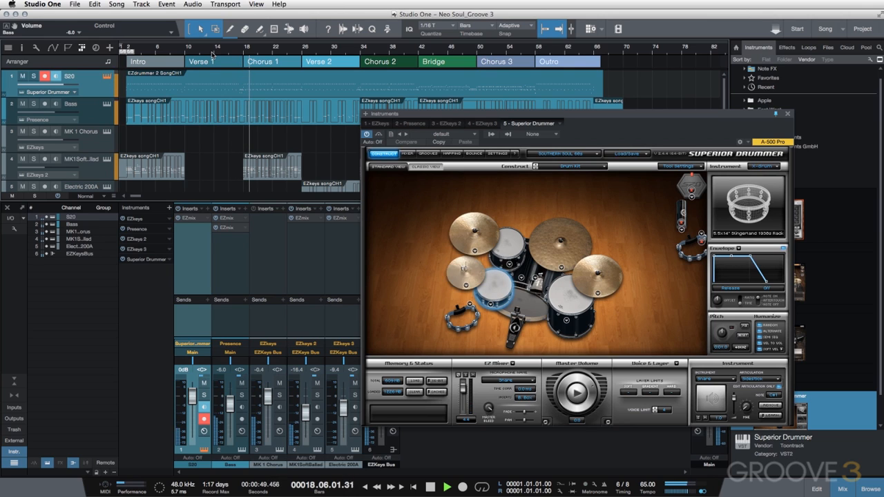
pyautogui.press('space')
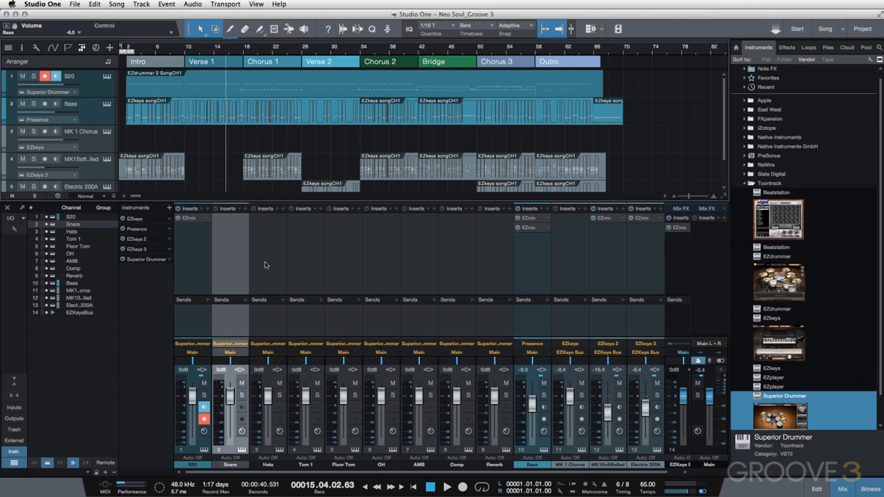
# Examine the EZmix insert on the S20 channel and its available options
pyautogui.click(195, 218)
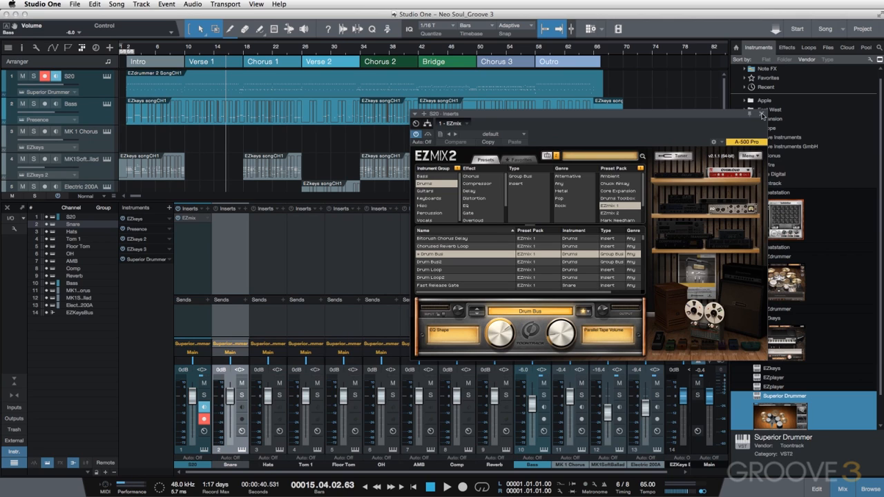
pyautogui.click(762, 115)
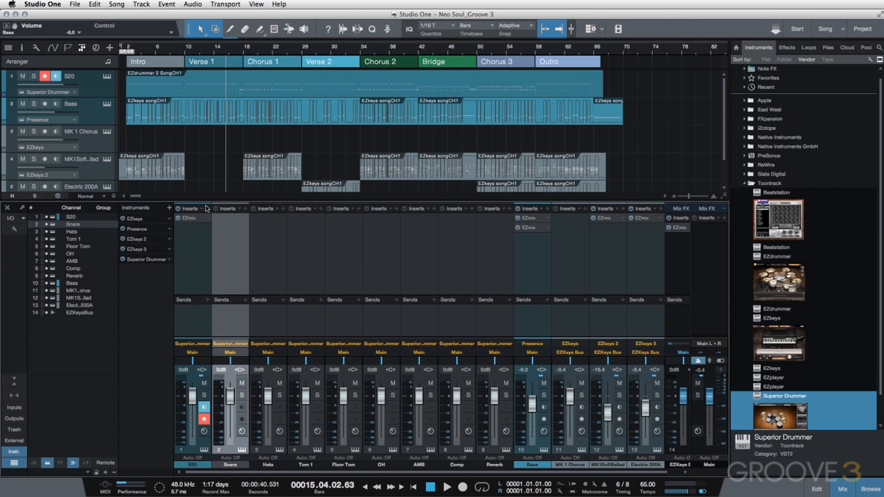
pyautogui.click(186, 268)
pyautogui.rightClick(204, 219)
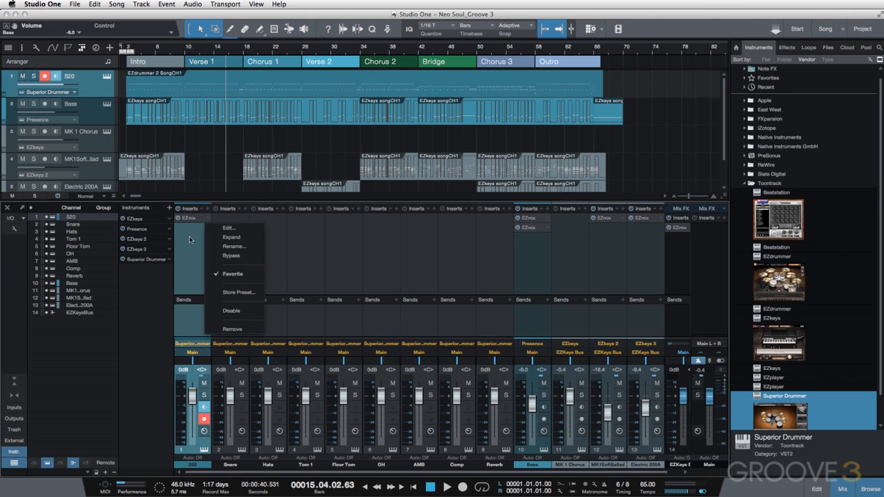
# Add a bus named Drum Bus for all Superior Drummer channels from S20 through Reverb
pyautogui.click(189, 240)
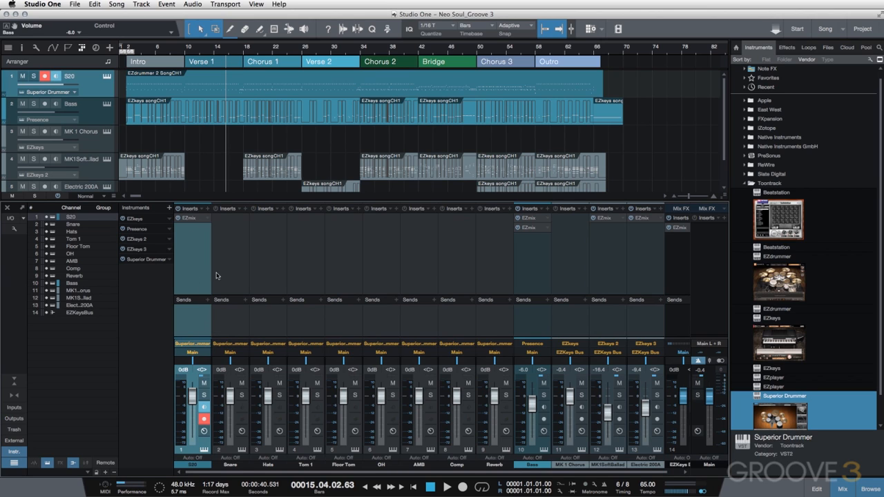
pyautogui.keyDown('shift'); pyautogui.click(494, 268); pyautogui.keyUp('shift')
pyautogui.rightClick(494, 266)
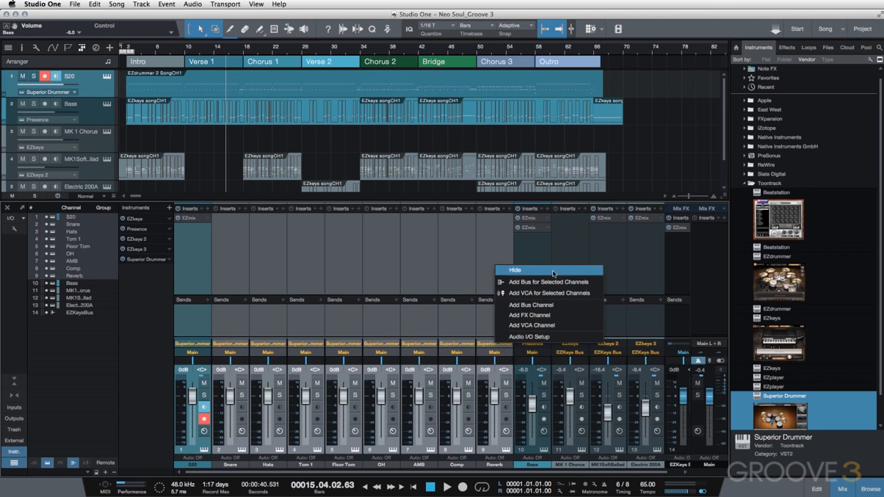
pyautogui.click(578, 283)
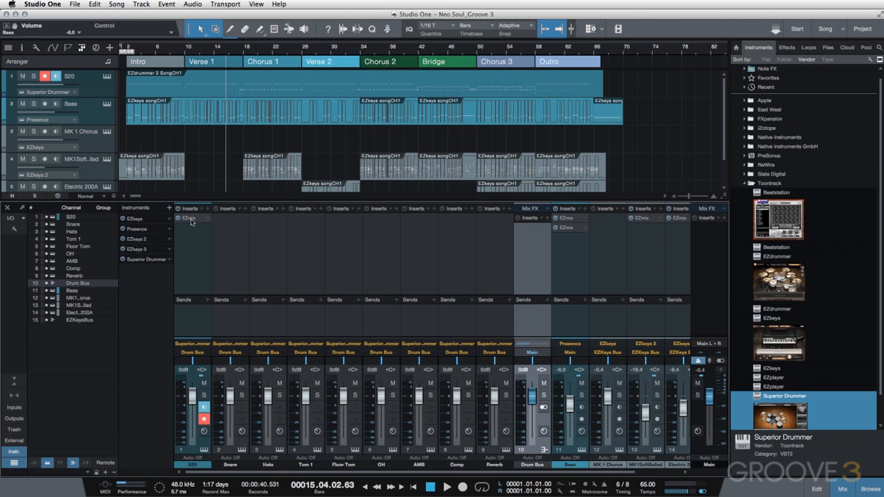
# Copy the EZmix insert from the S20 channel to the Drum Bus and remove the original from S20
pyautogui.moveTo(187, 220); pyautogui.dragTo(531, 250)
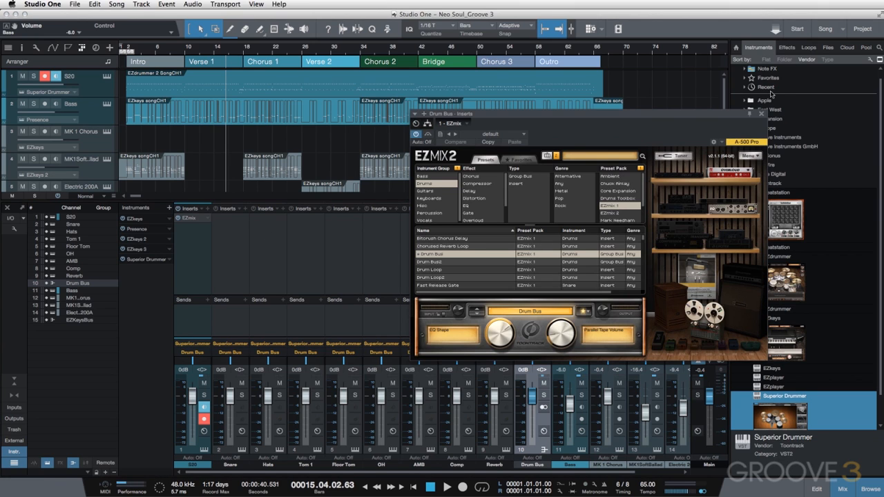
pyautogui.click(762, 114)
pyautogui.rightClick(206, 219)
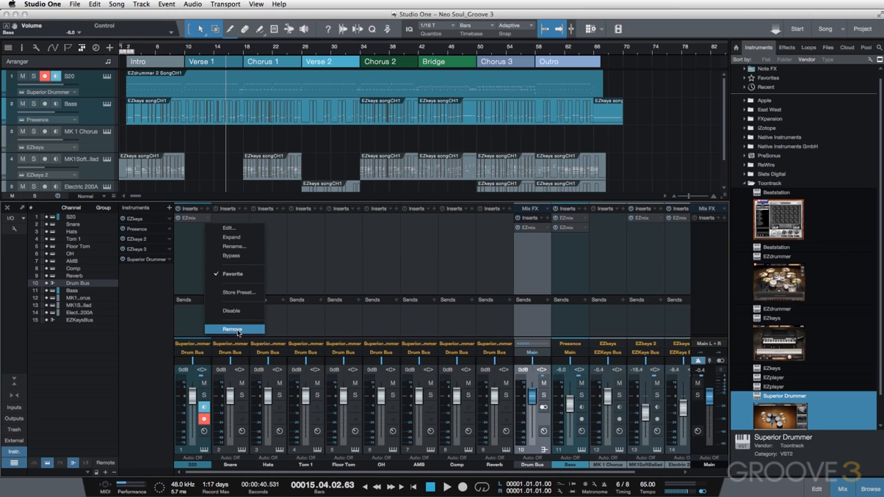
pyautogui.click(234, 329)
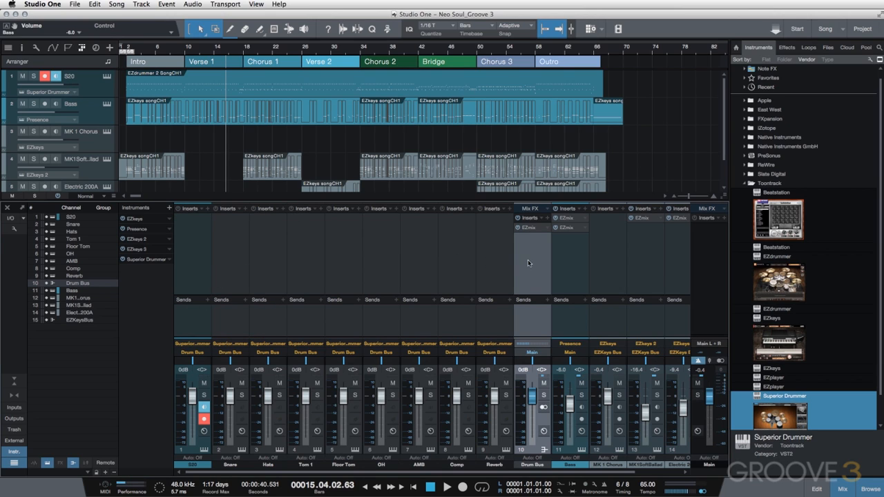
# Solo the Drum Bus, check its EZmix preset, and play Verse 1 from bar 10
pyautogui.click(544, 394)
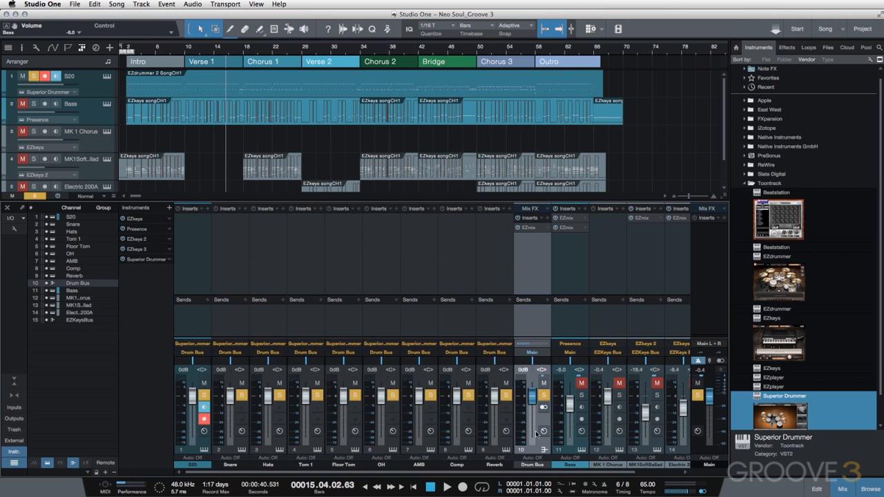
pyautogui.click(526, 228)
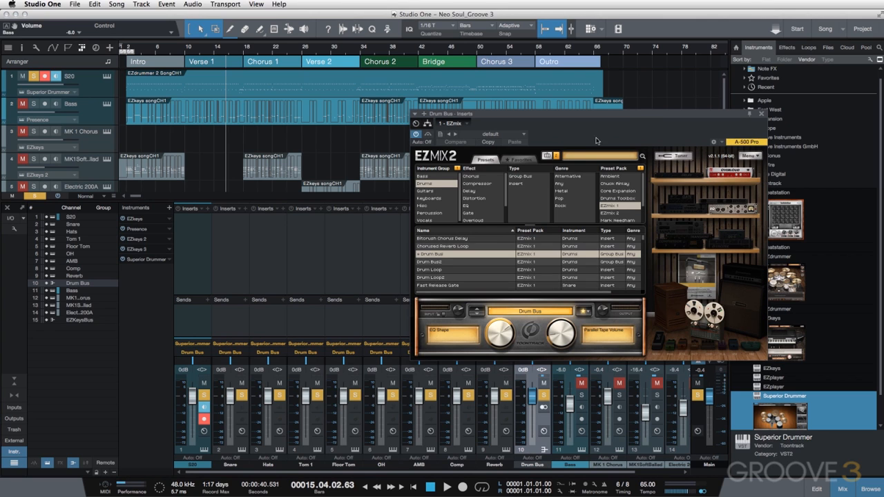
pyautogui.click(762, 114)
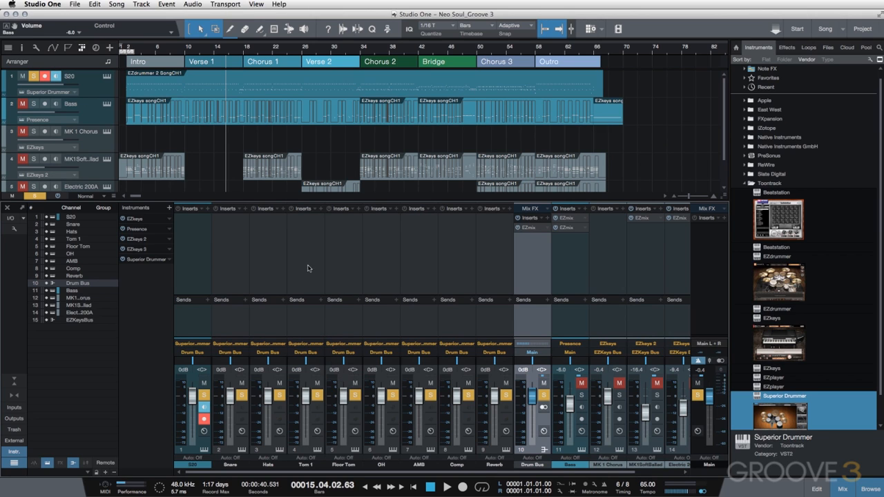
pyautogui.click(185, 49)
pyautogui.press('space')
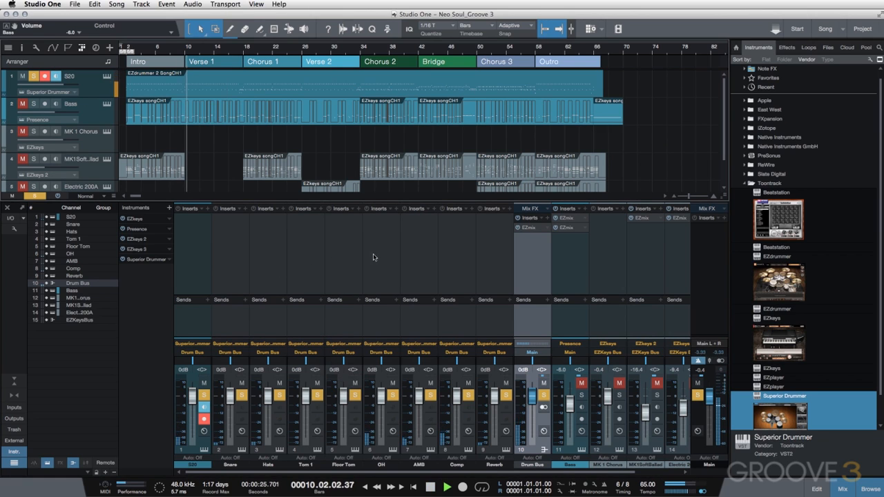
# Compare the drums with the Drum Bus EZmix bypassed and active, then stop playback and clear the solo
pyautogui.click(523, 229)
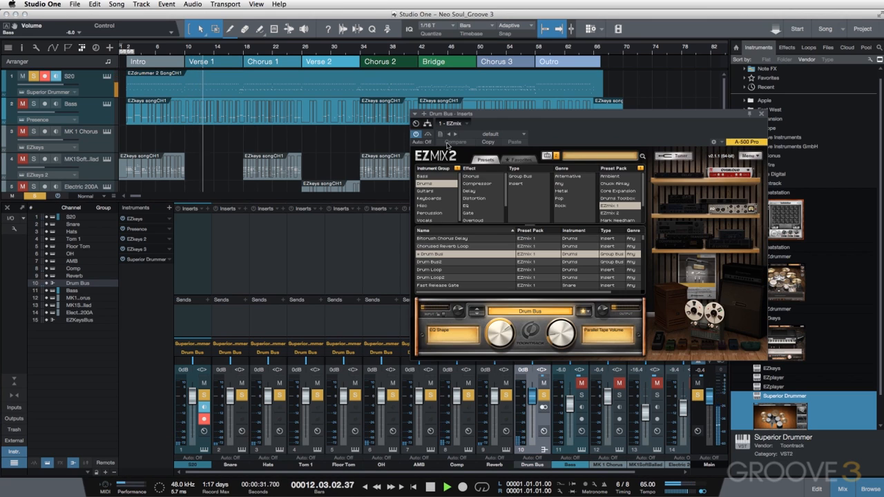
pyautogui.click(428, 134)
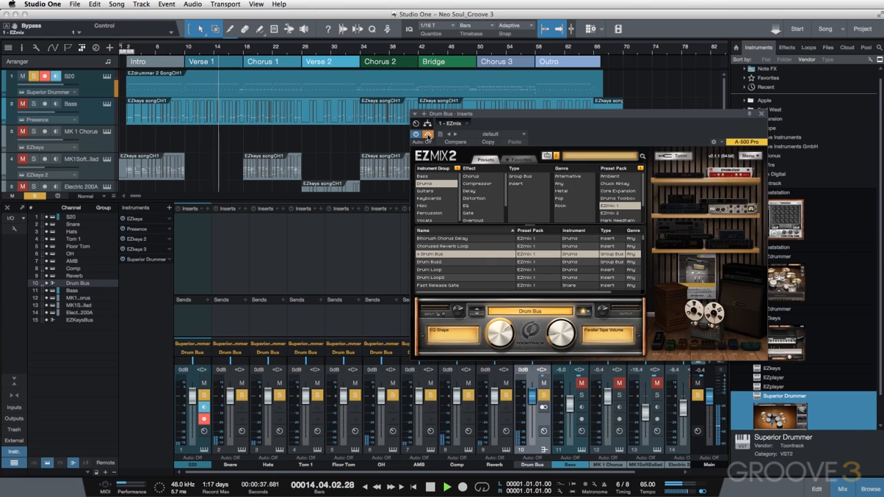
pyautogui.click(427, 134)
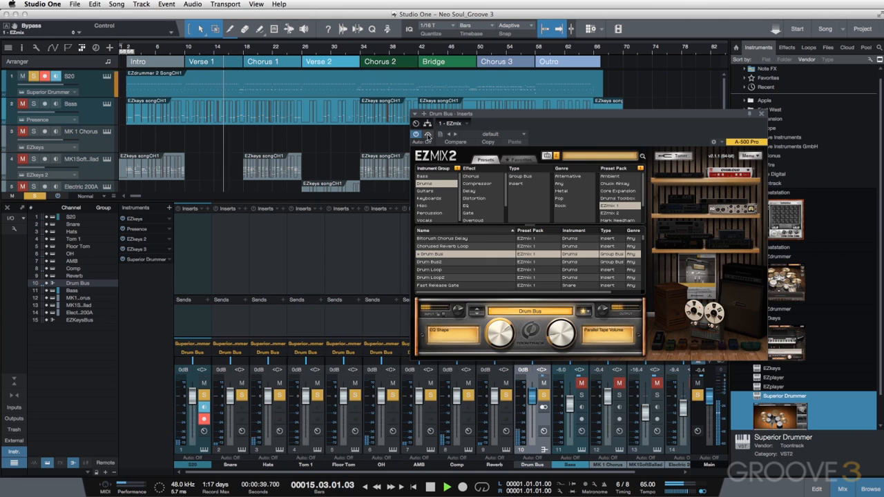
pyautogui.click(761, 116)
pyautogui.press('space')
pyautogui.click(34, 76)
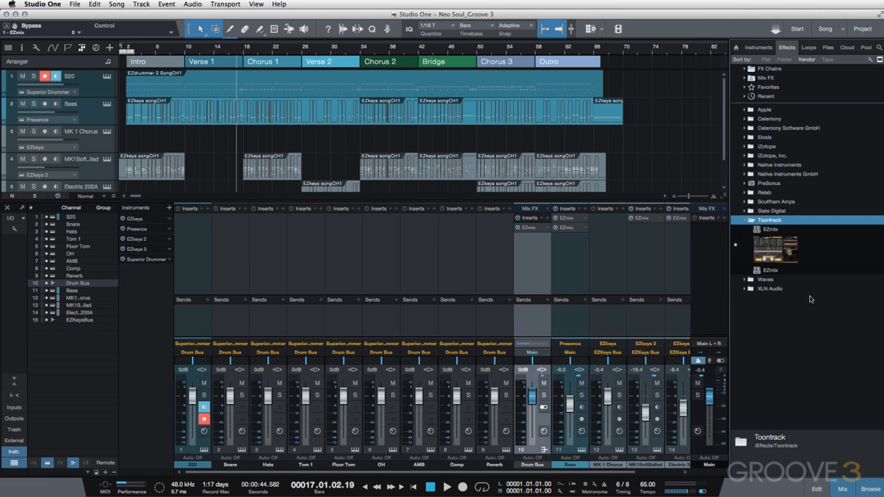
# Select the EZmix effect from the Toontrack effects folder
pyautogui.click(775, 249)
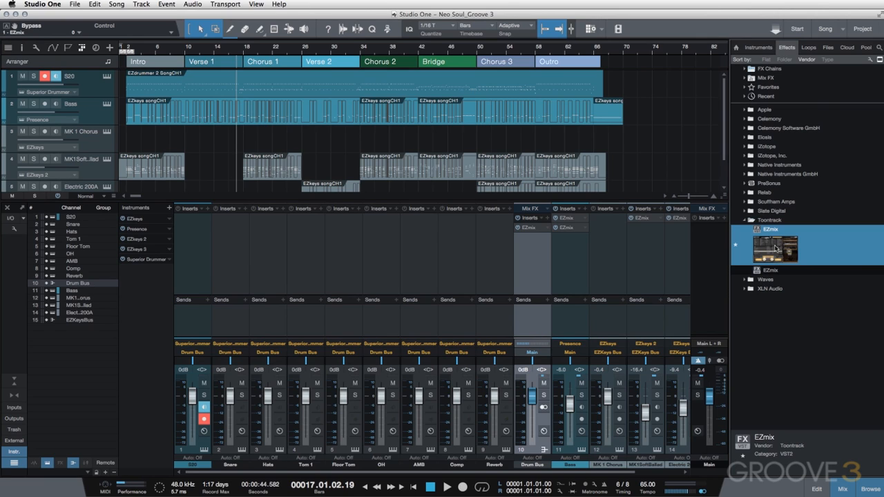